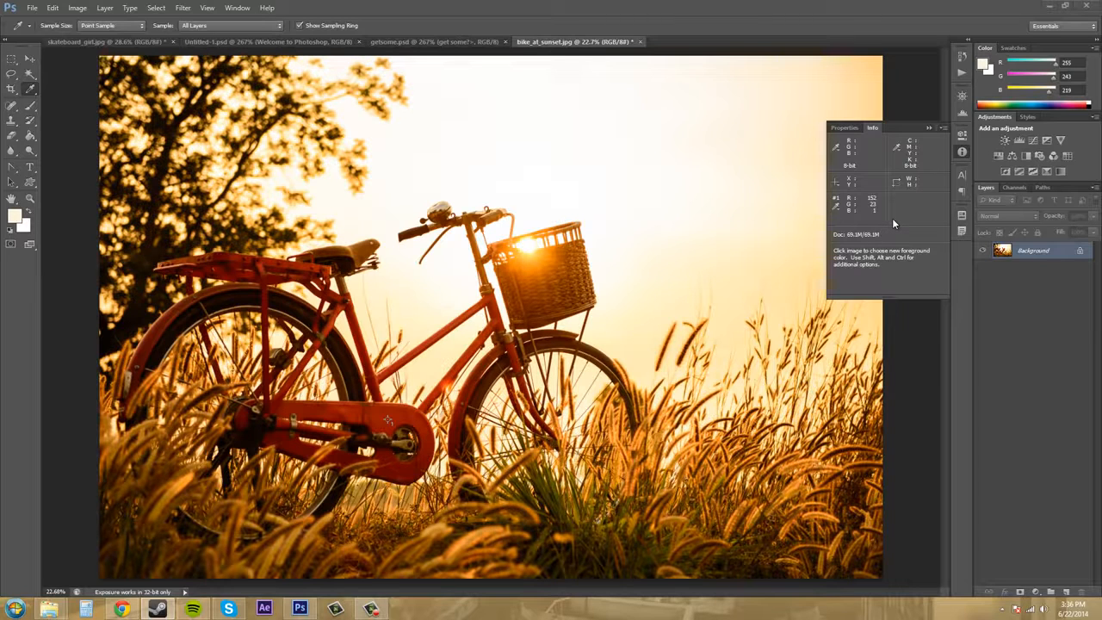
Collapse the Info panel and expand it again with the Info readouts in front.
click(963, 153)
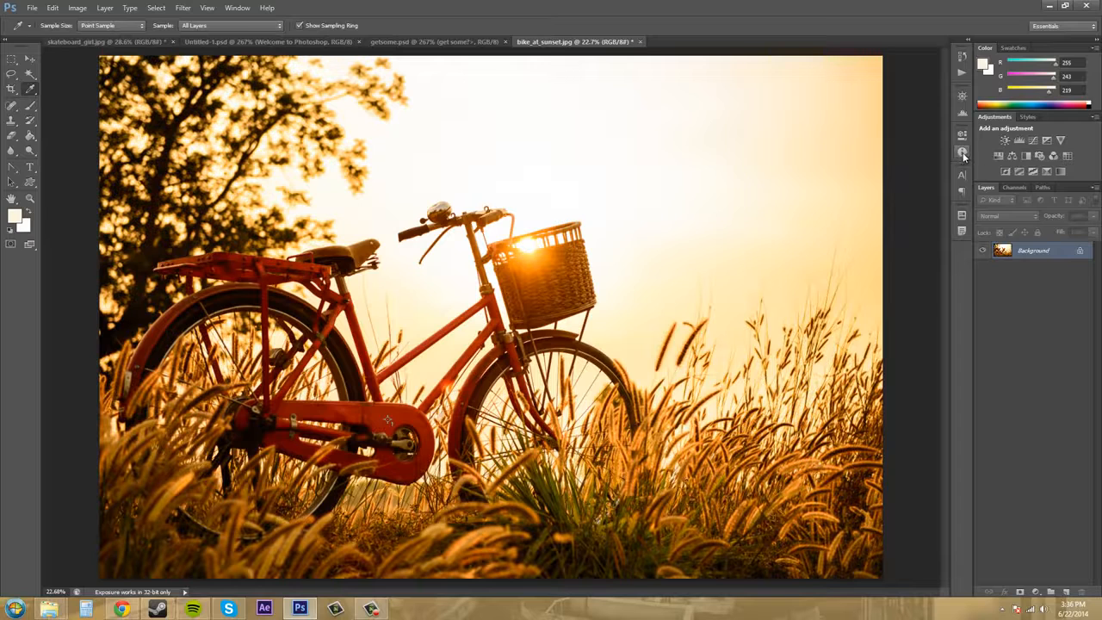
click(963, 153)
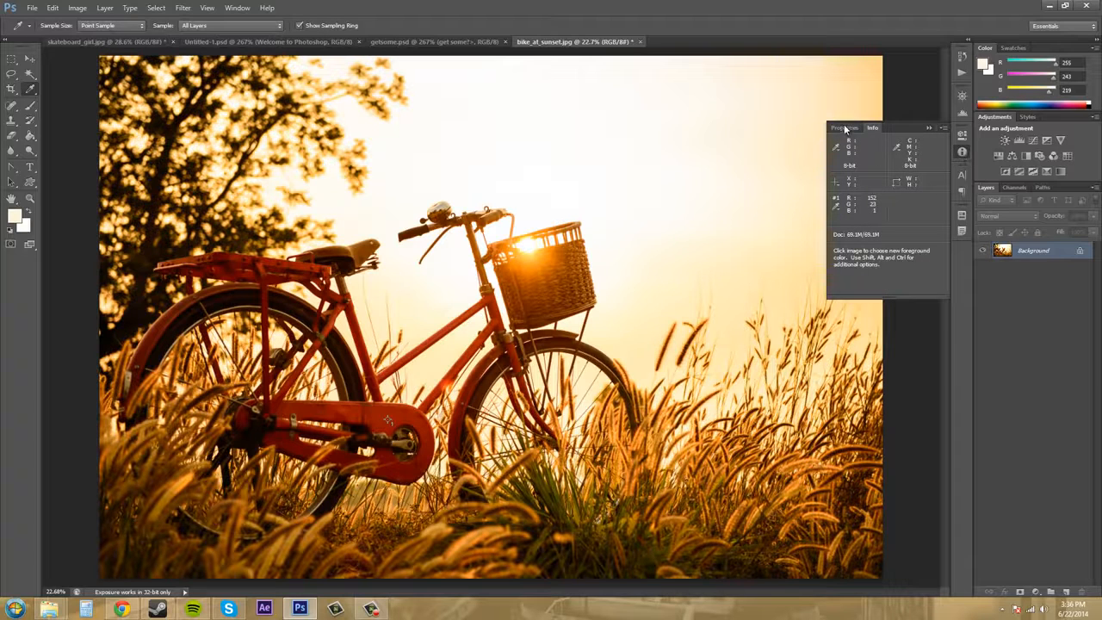
click(874, 126)
click(963, 152)
Draw a heart about 1018 by 887 px in the sky above the bicycle basket with the Custom Shape tool.
click(32, 184)
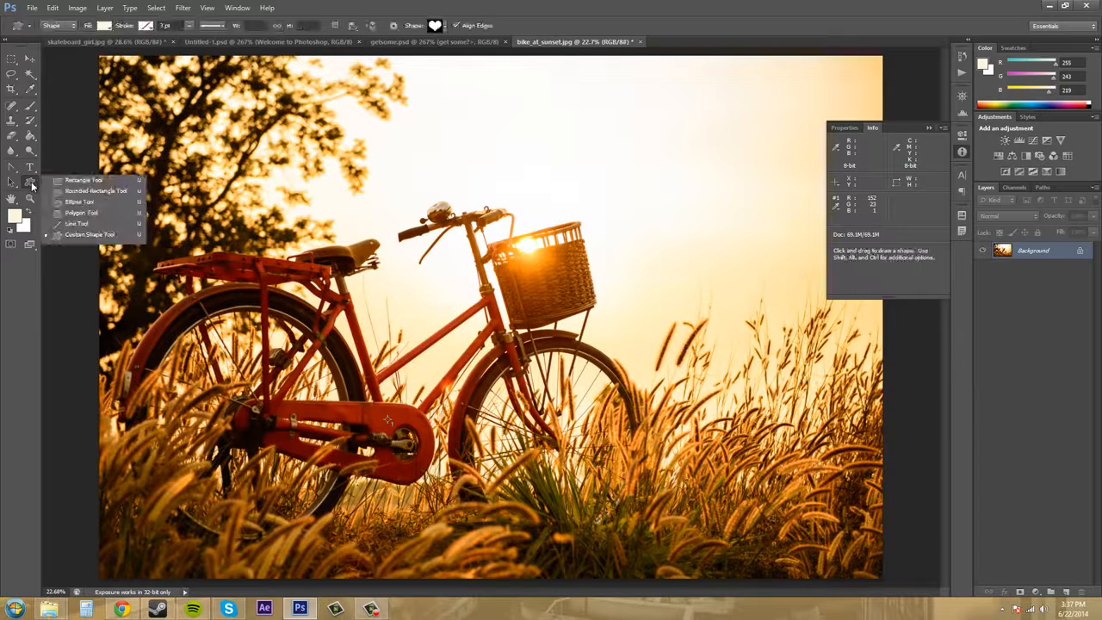
click(79, 236)
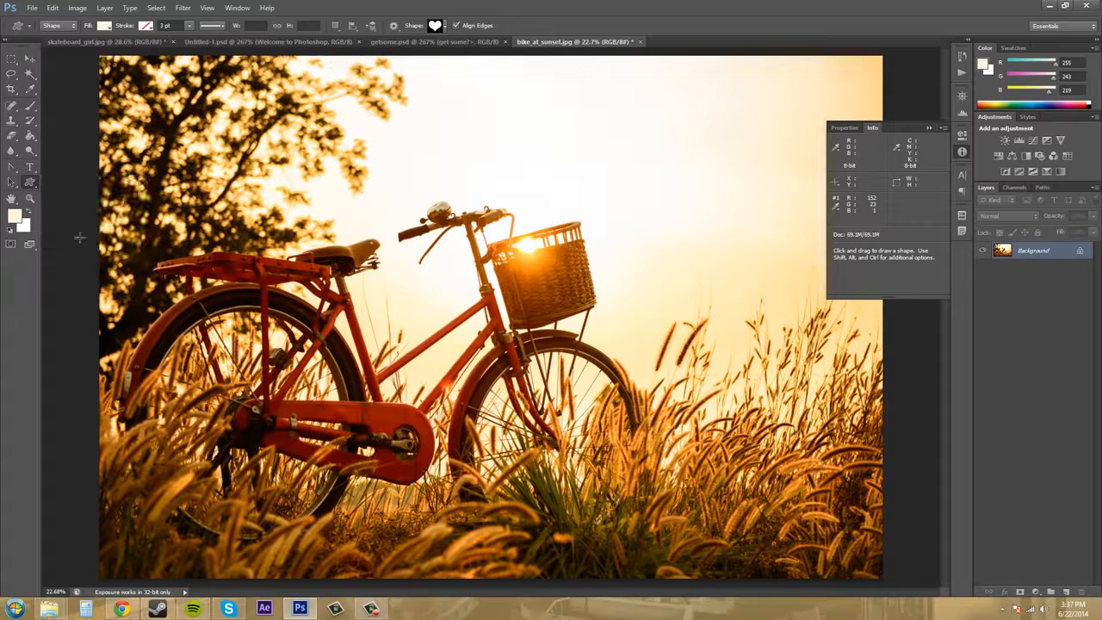
click(446, 30)
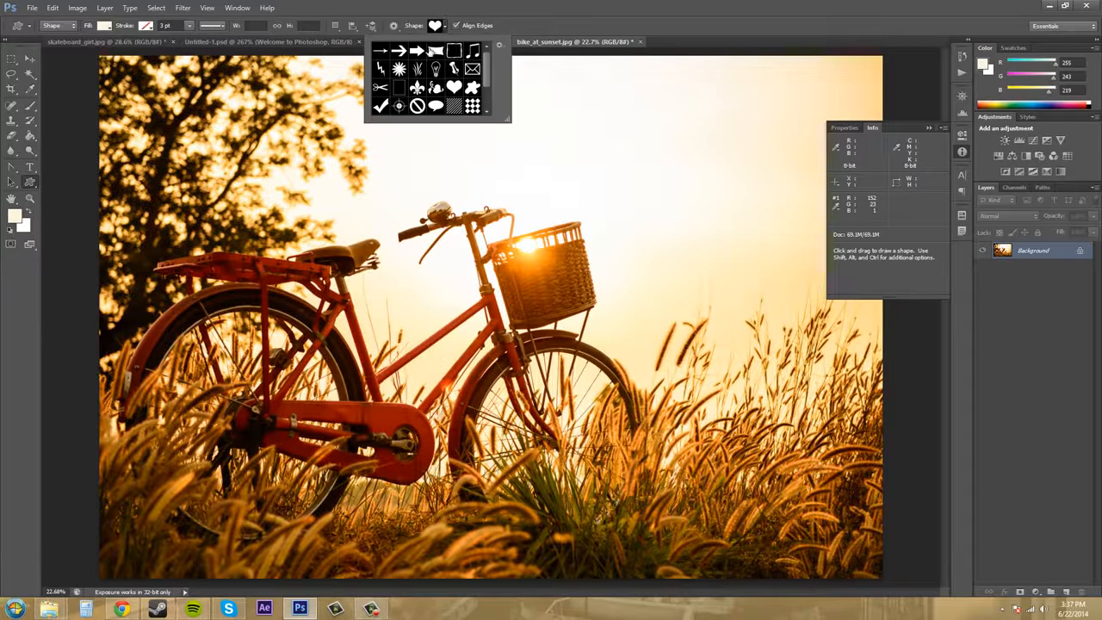
click(446, 29)
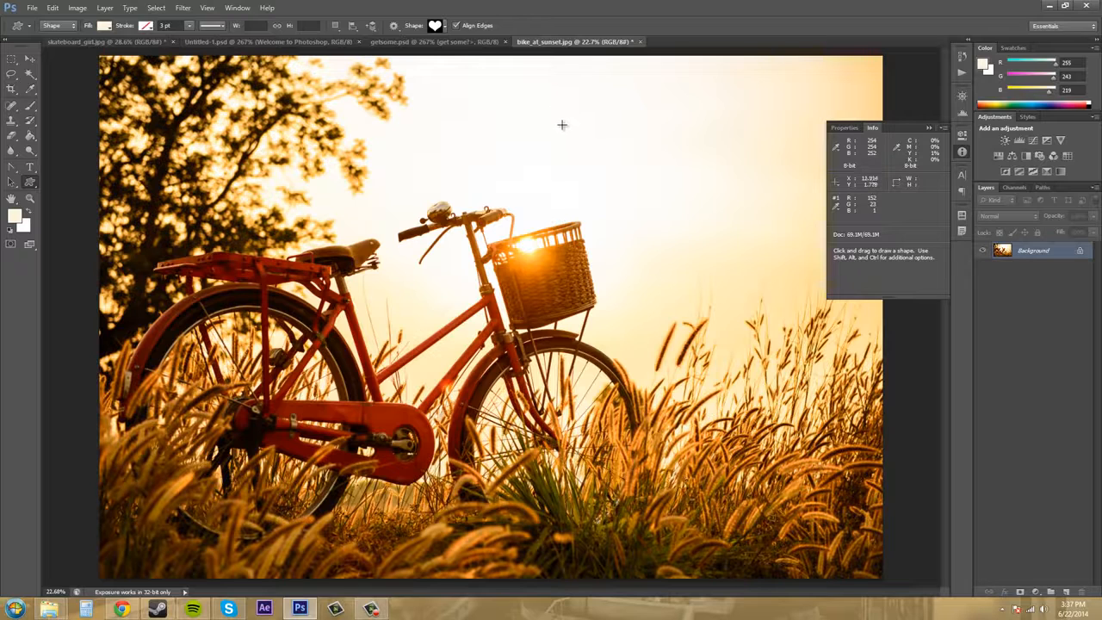
drag(556, 109, 623, 164)
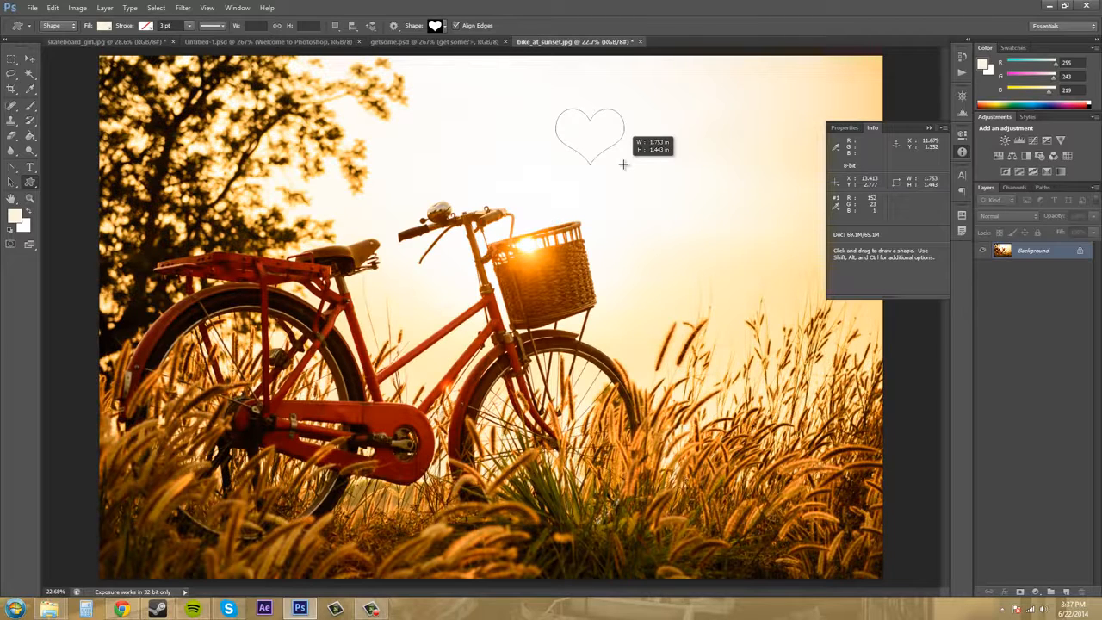
drag(623, 165, 636, 174)
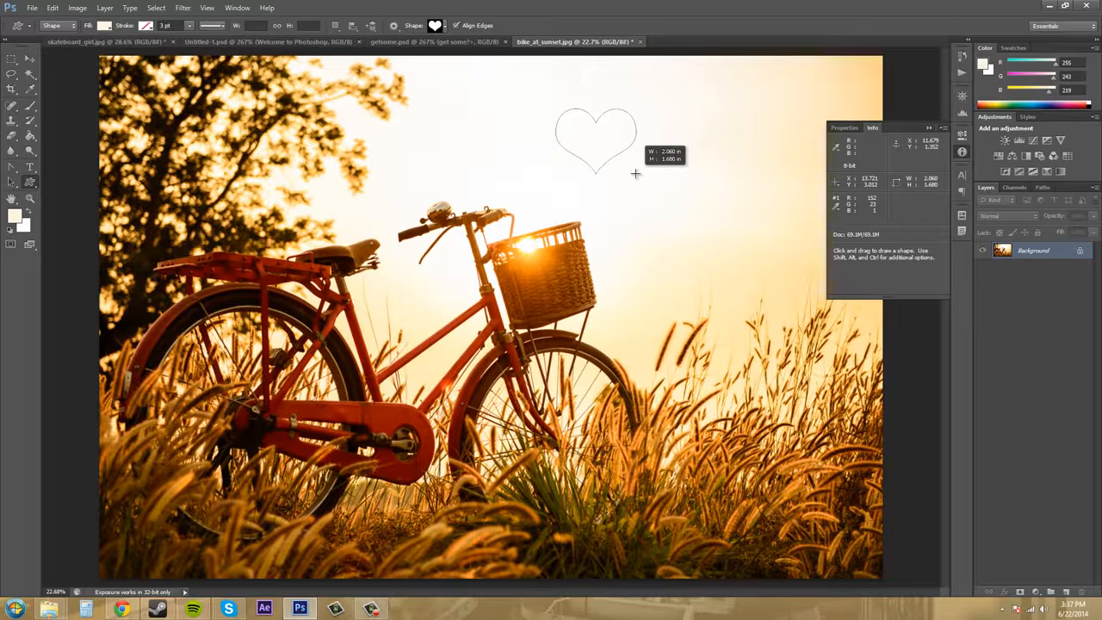
mouse_move(635, 174)
mouse_down()
mouse_move(645, 182)
mouse_move(627, 167)
mouse_move(643, 189)
mouse_move(627, 181)
mouse_up()
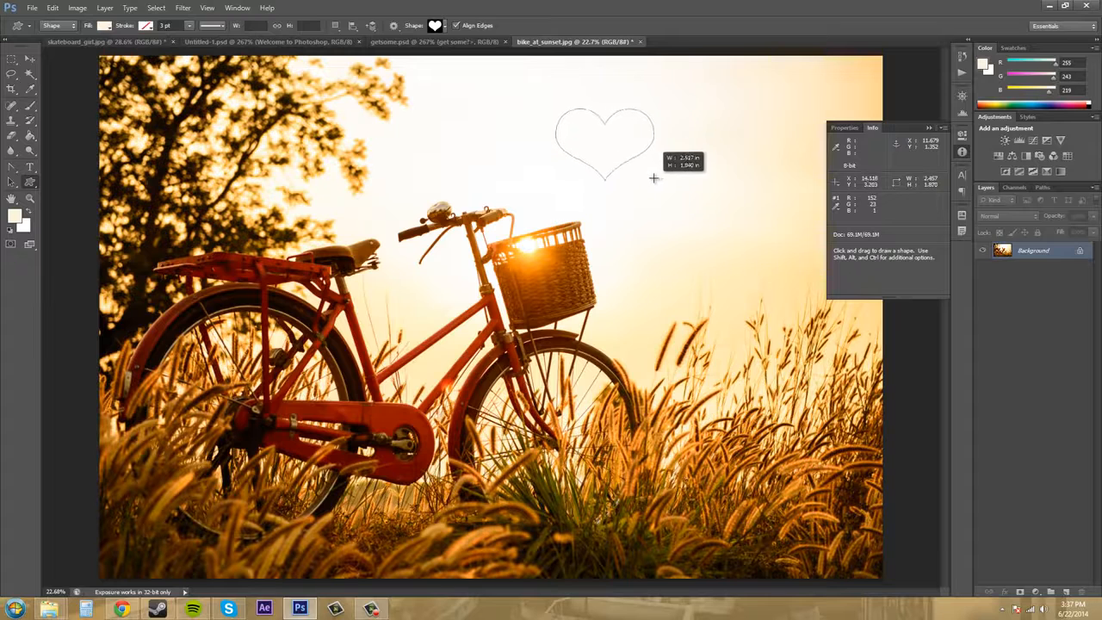
drag(654, 177, 642, 190)
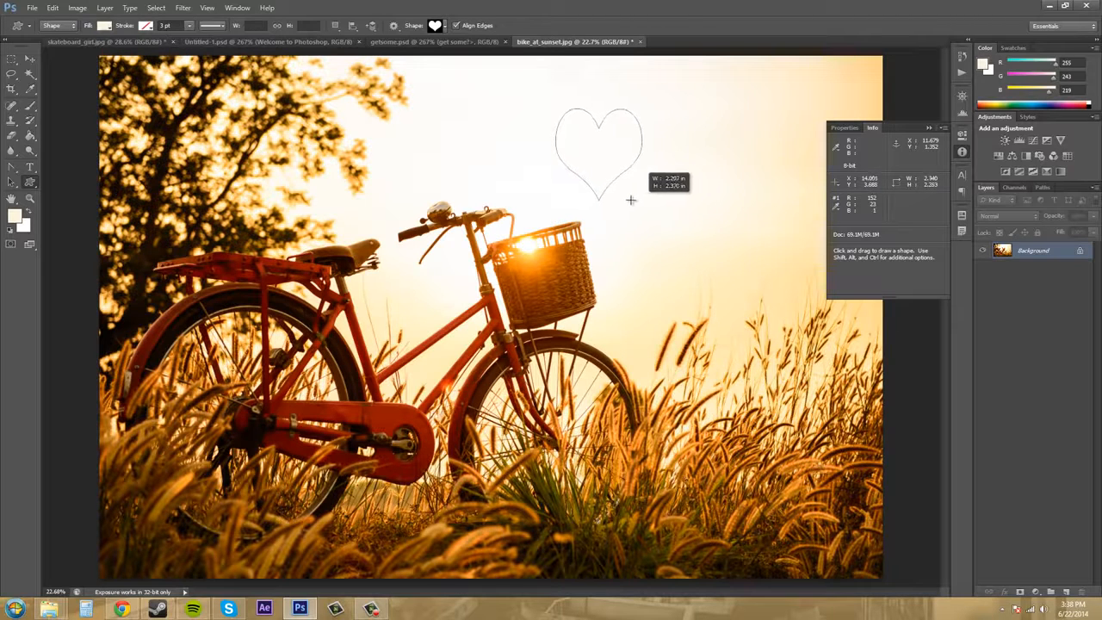
mouse_move(647, 193)
mouse_down()
mouse_move(612, 180)
mouse_move(632, 167)
mouse_move(642, 197)
mouse_move(636, 184)
mouse_move(647, 186)
mouse_move(628, 172)
mouse_move(685, 215)
mouse_move(636, 163)
mouse_move(708, 216)
mouse_move(680, 187)
mouse_move(689, 223)
mouse_up()
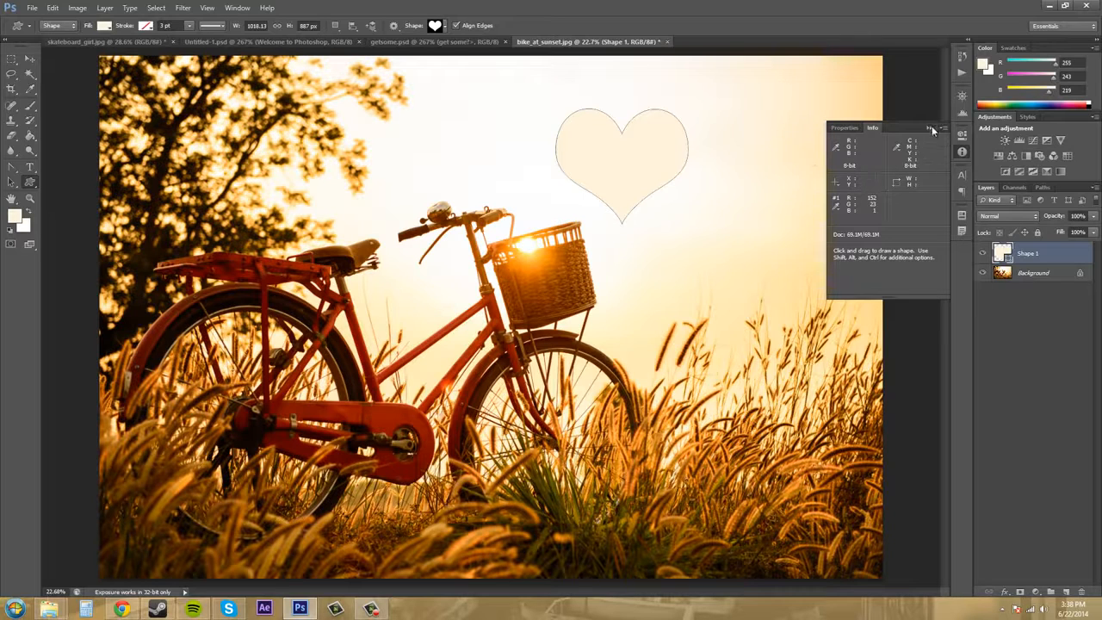
Place a second color sampler point on the bicycle bell at the handlebar using the Eyedropper tool.
click(32, 88)
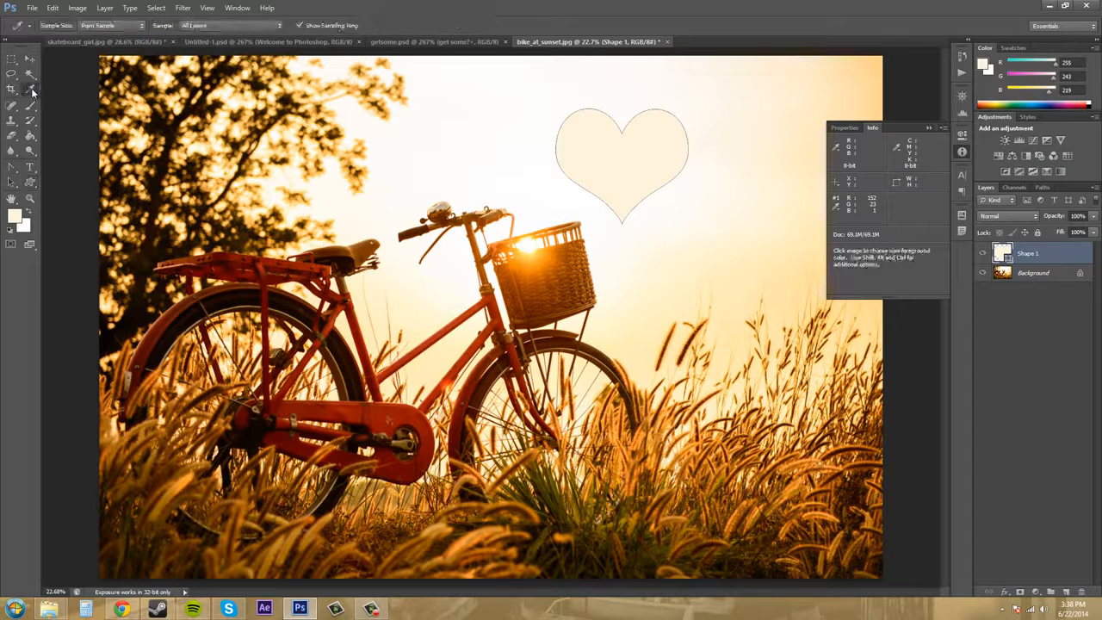
right_click(34, 90)
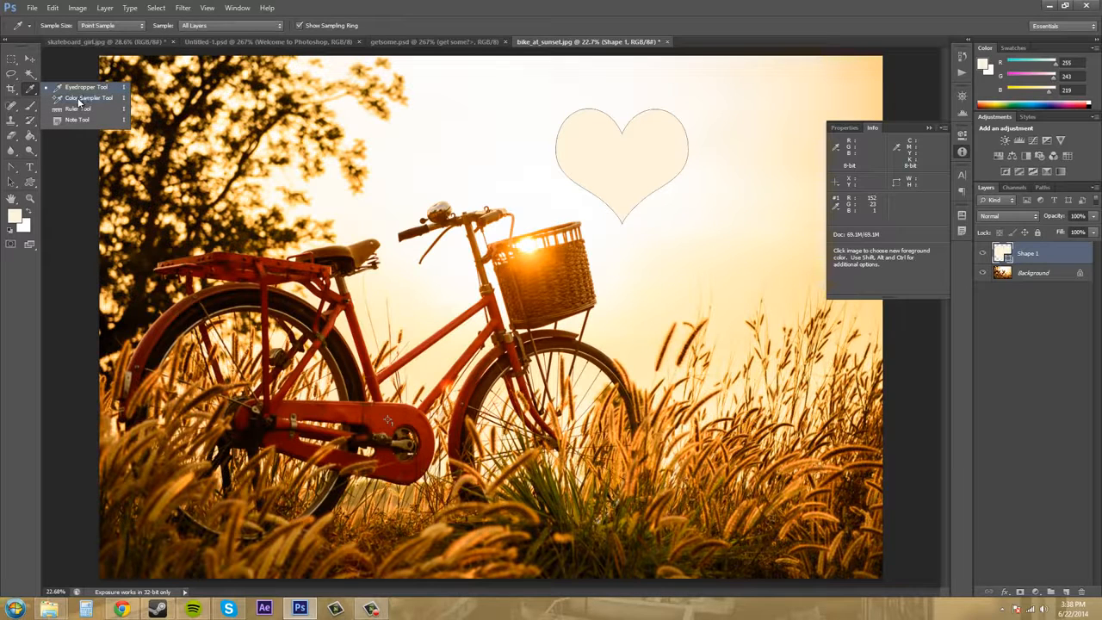
click(91, 86)
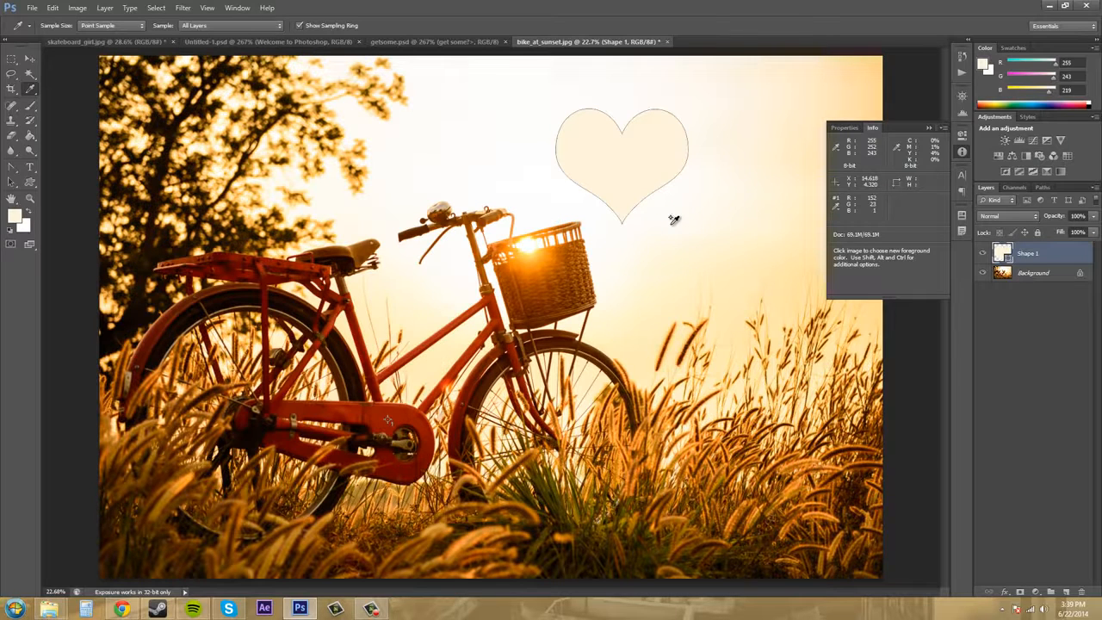
key(shift)
key(shift)
key(shift)
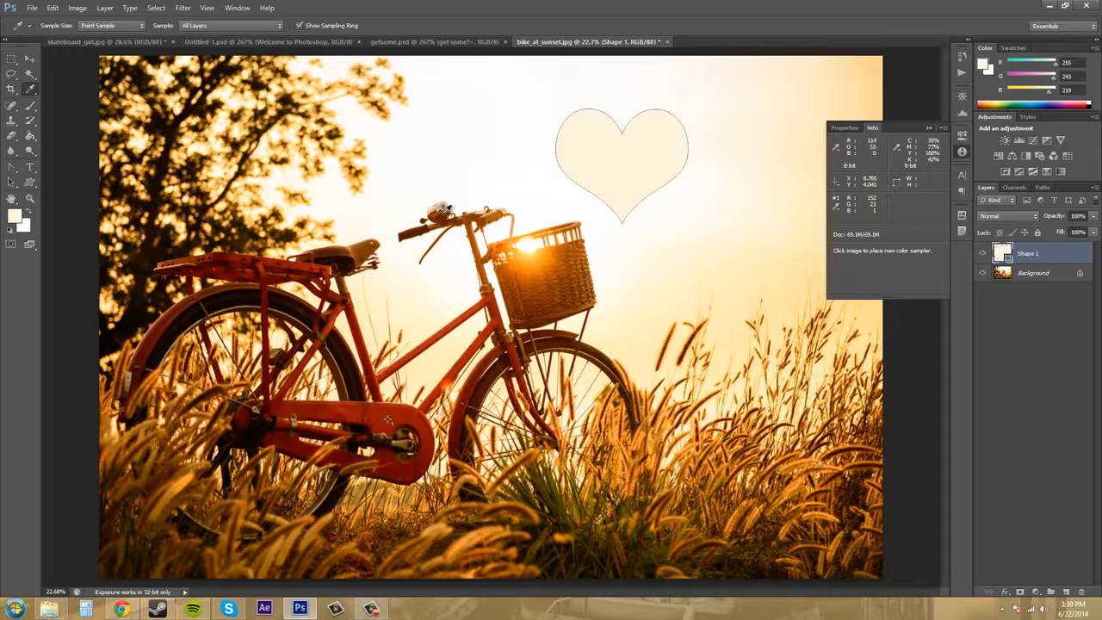
shift+click(446, 211)
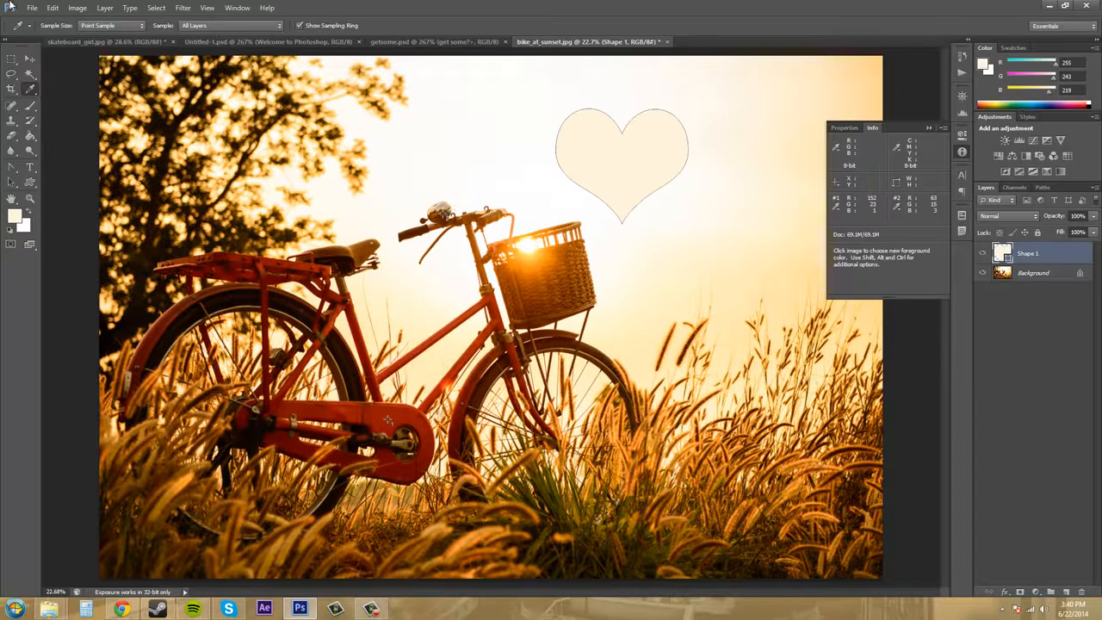
Desaturate the Background layer with a Hue/Saturation adjustment, setting the saturation to -53.
click(78, 9)
mouse_move(99, 38)
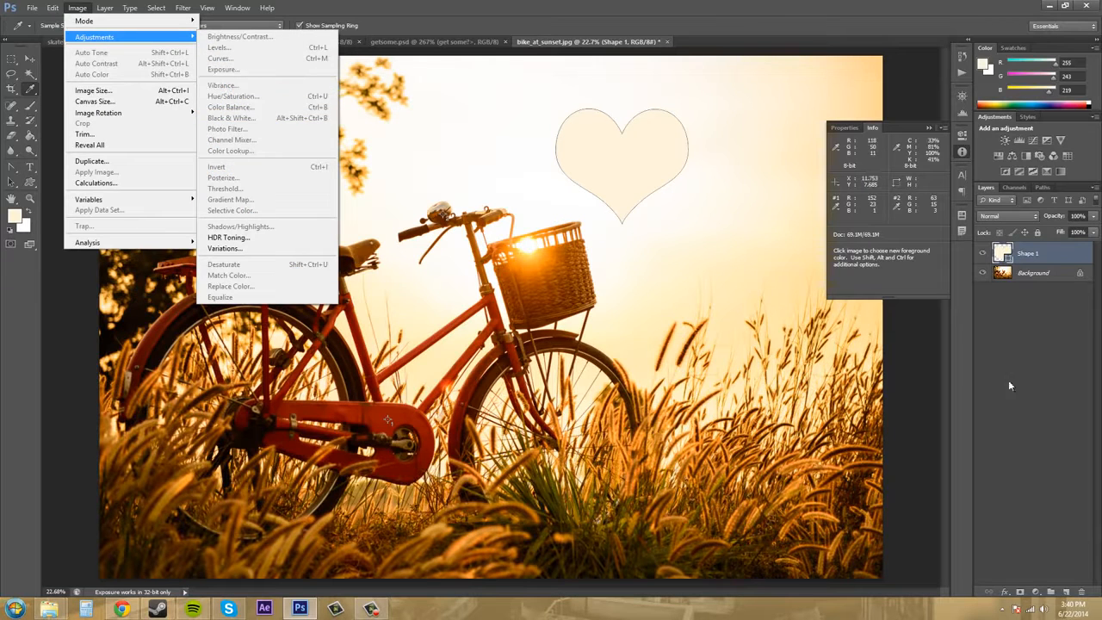
click(1037, 308)
click(1039, 276)
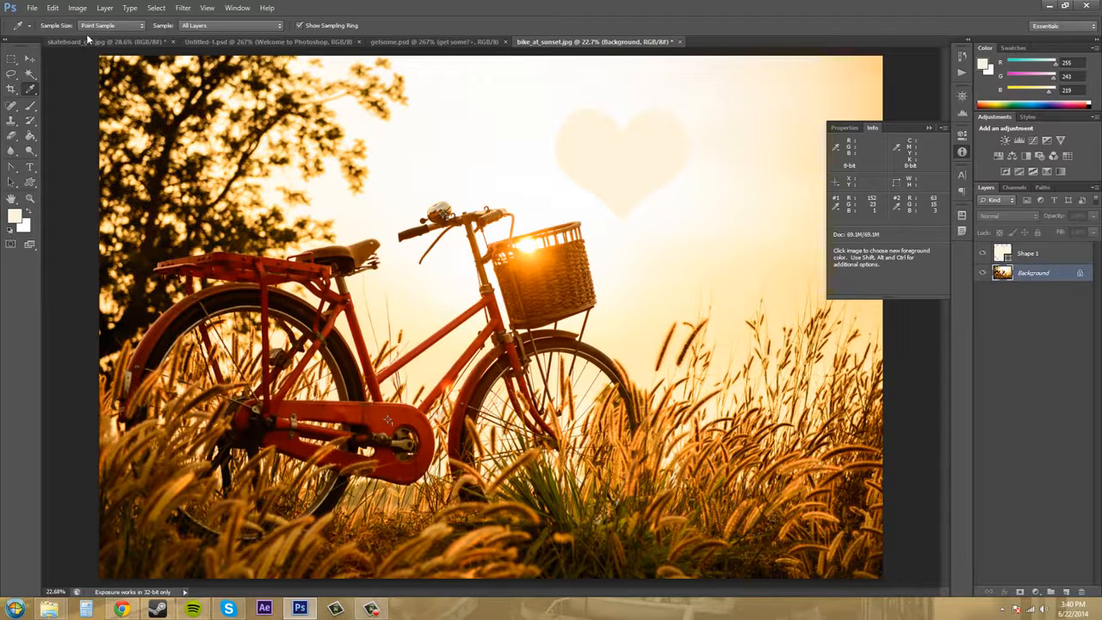
click(86, 9)
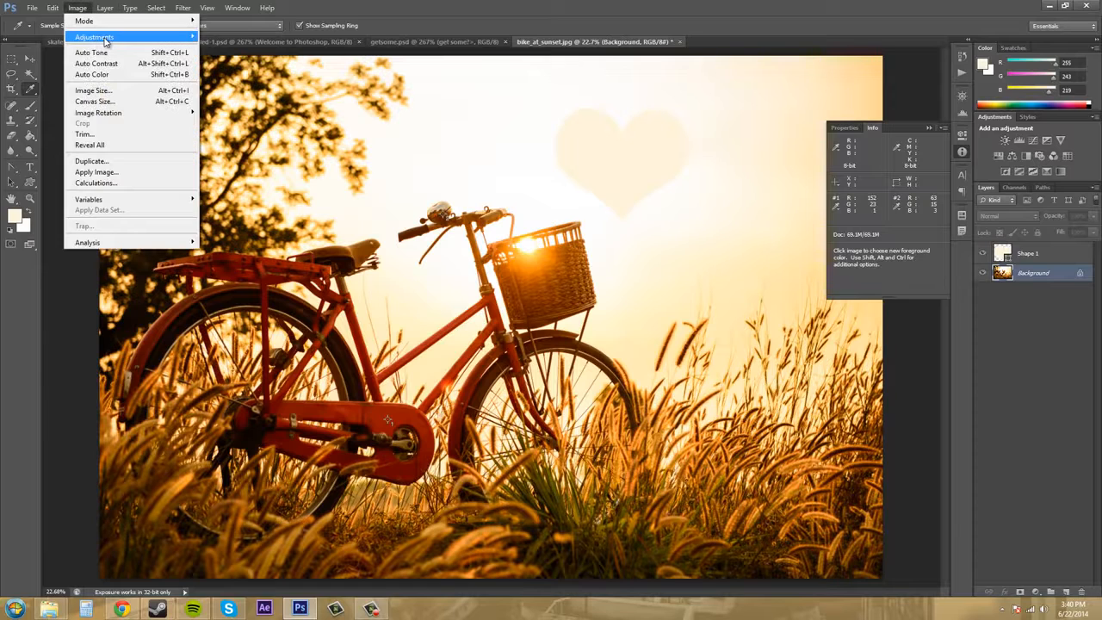
mouse_move(107, 37)
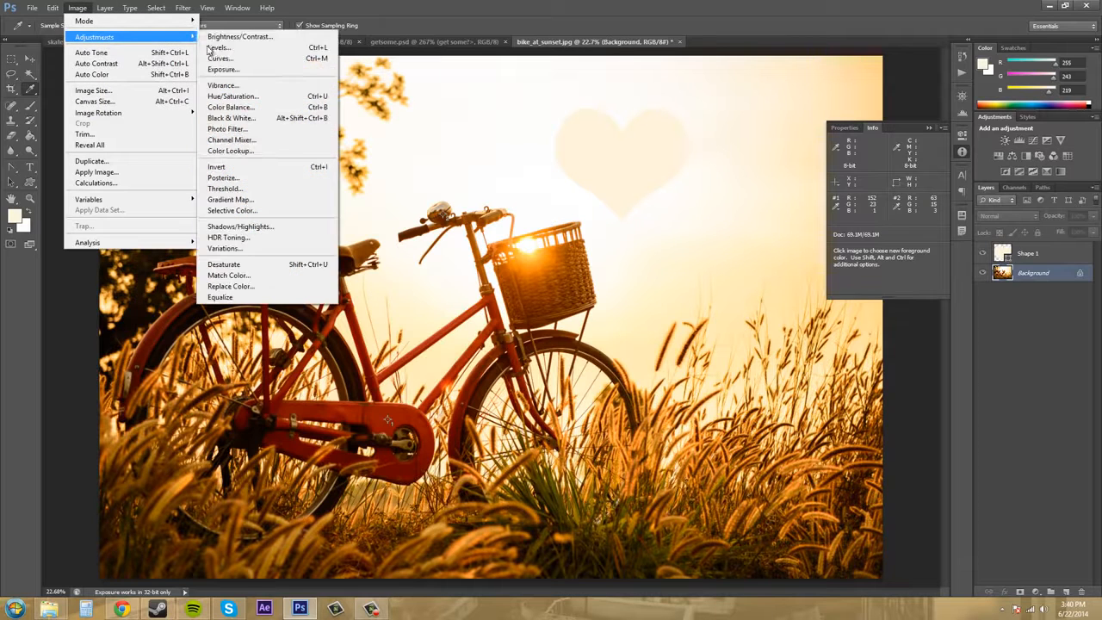
click(252, 97)
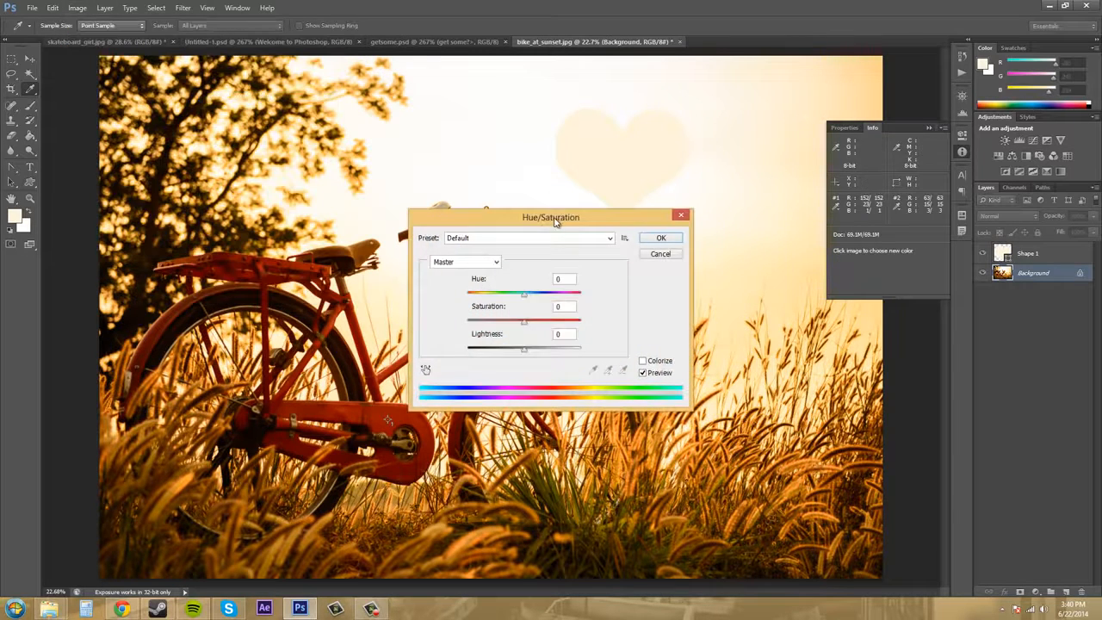
drag(548, 217, 583, 350)
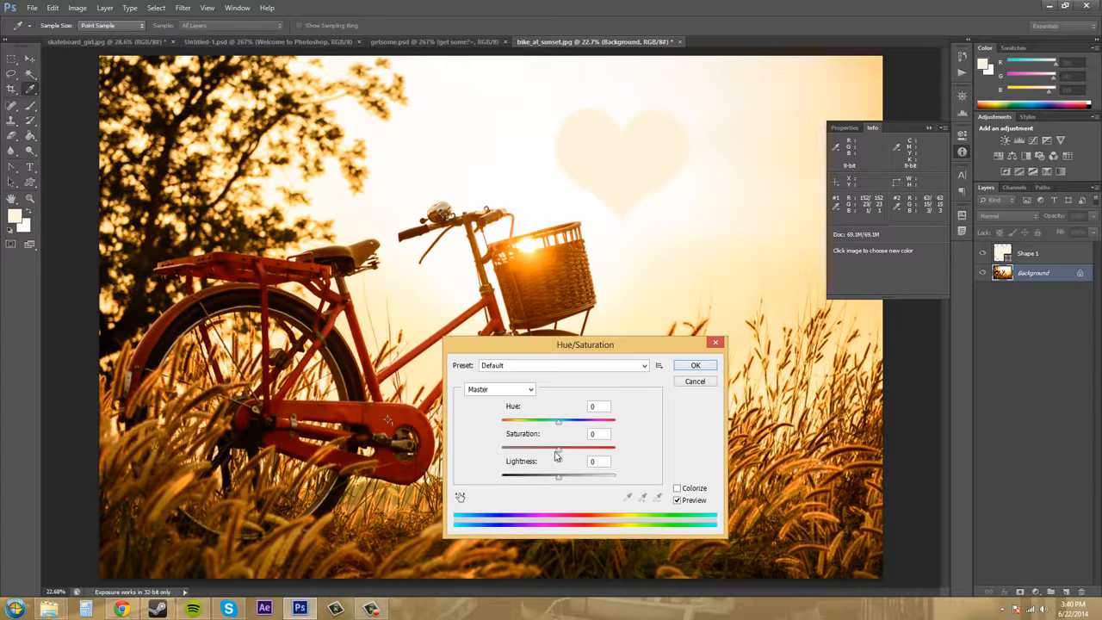
drag(560, 452, 527, 453)
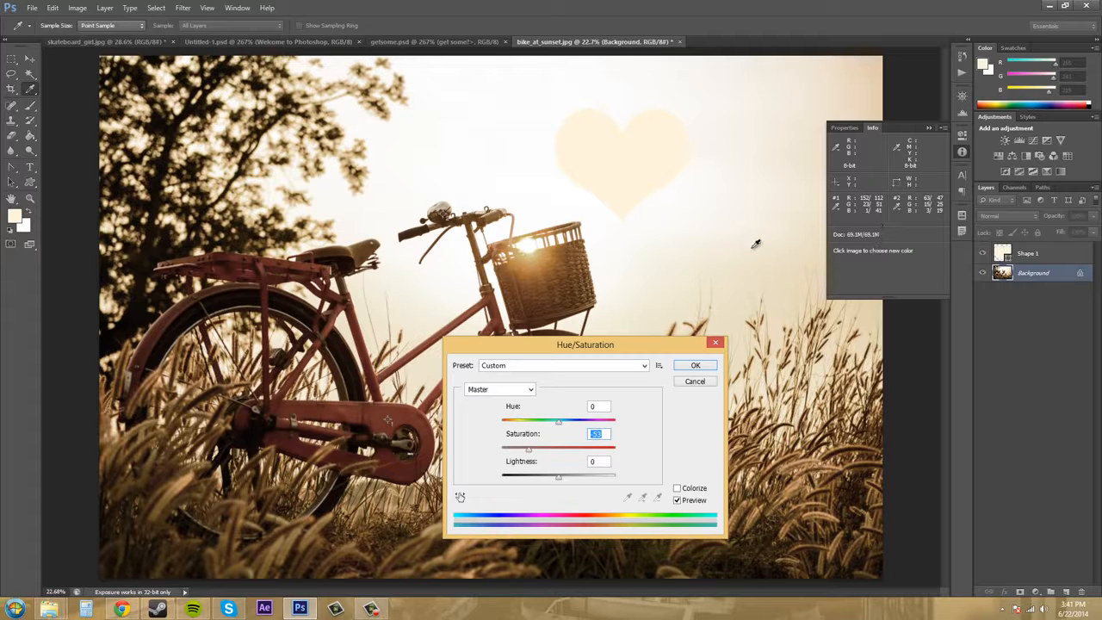
drag(610, 342, 733, 324)
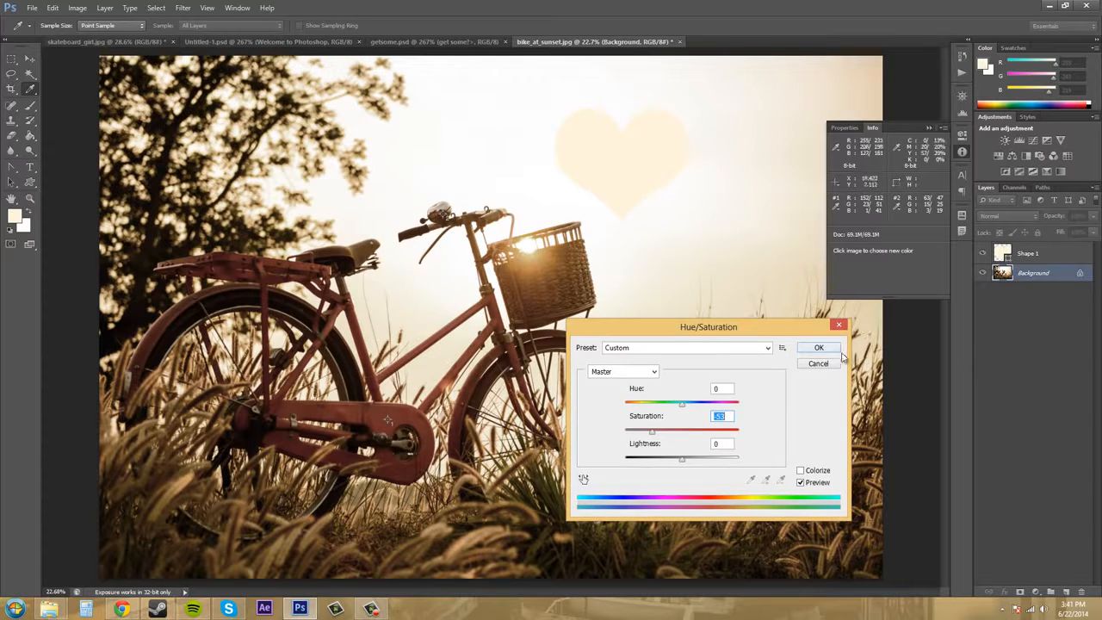
click(820, 348)
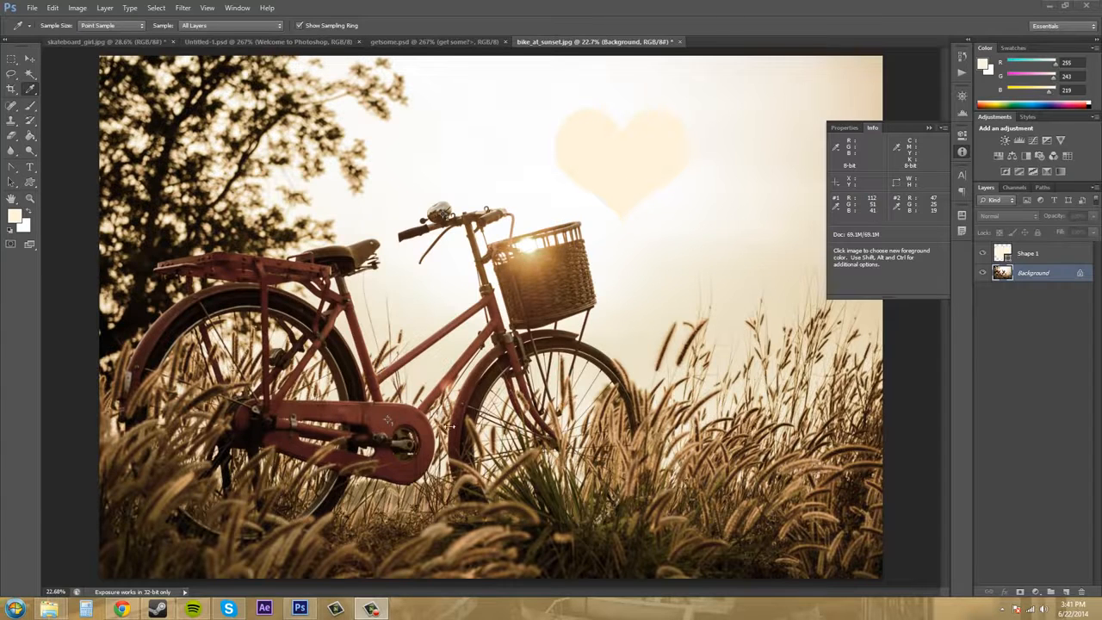
Open the Info panel options, try Grayscale for the second color readout, and set it back to CMYK Color.
click(944, 128)
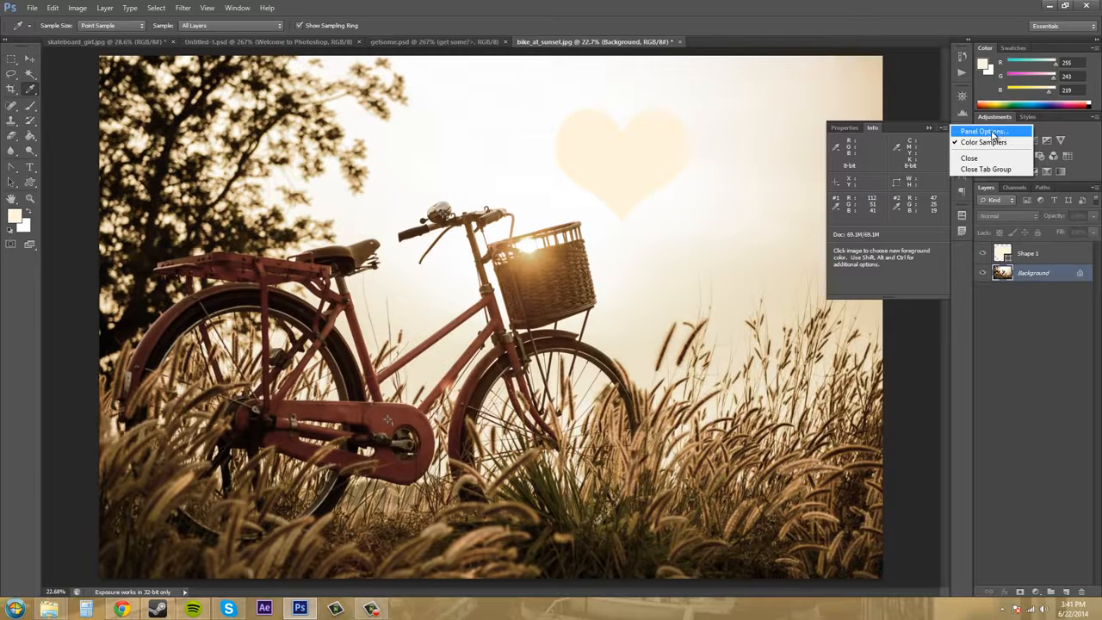
click(1002, 135)
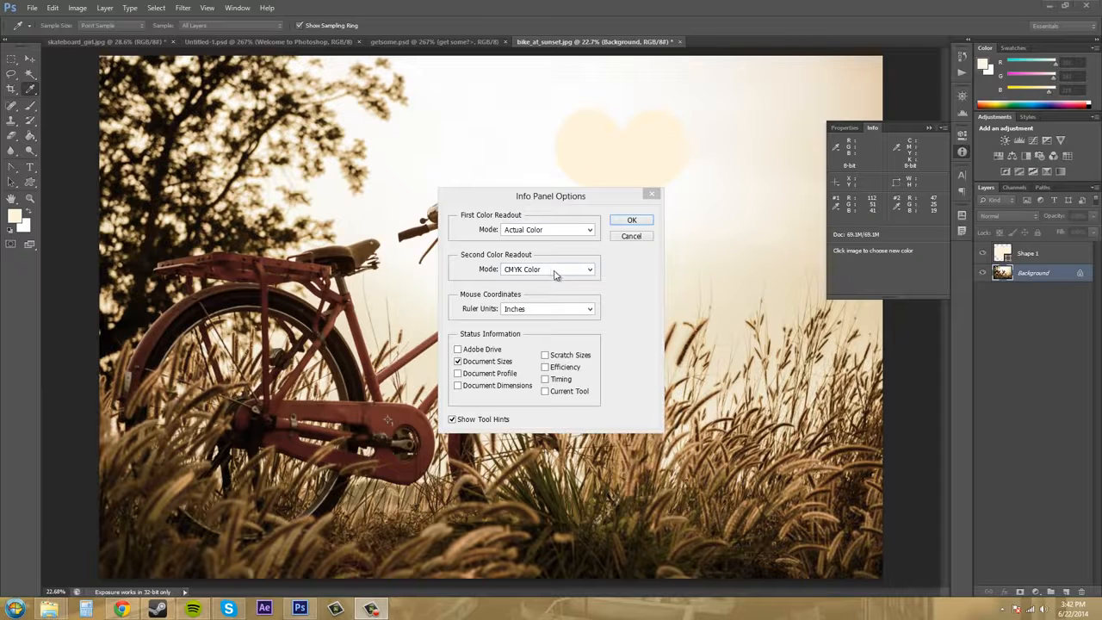
click(589, 269)
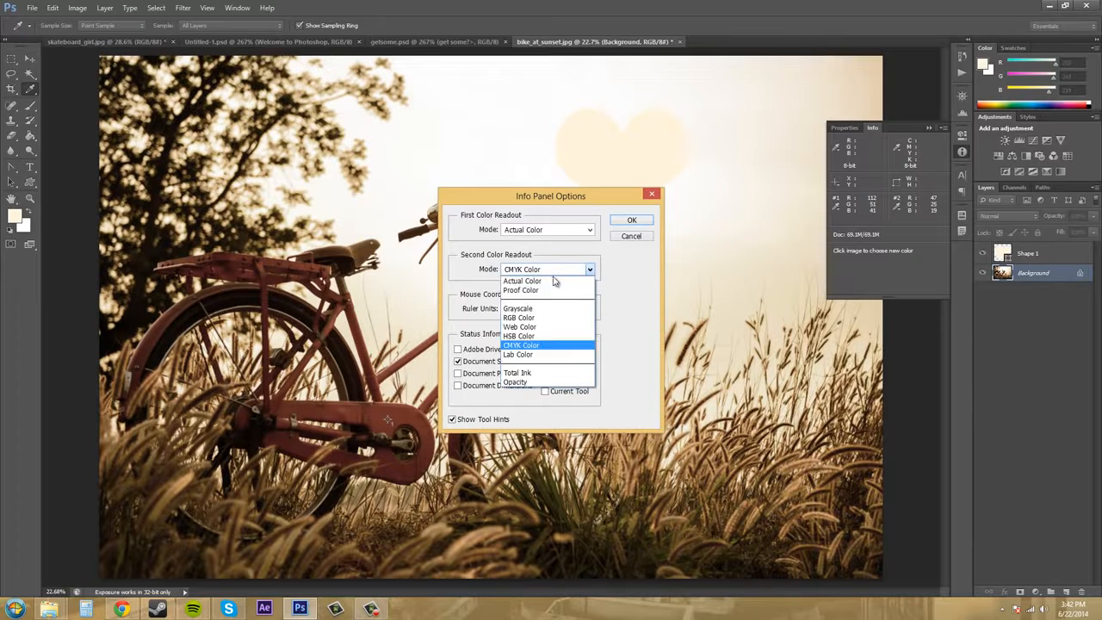
click(523, 310)
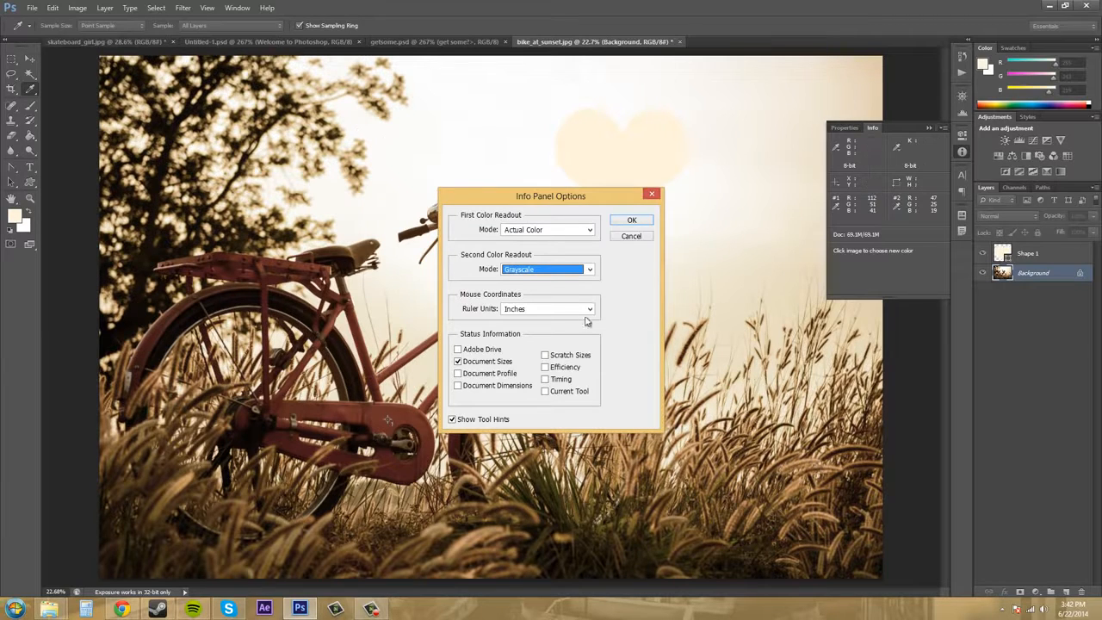
click(590, 269)
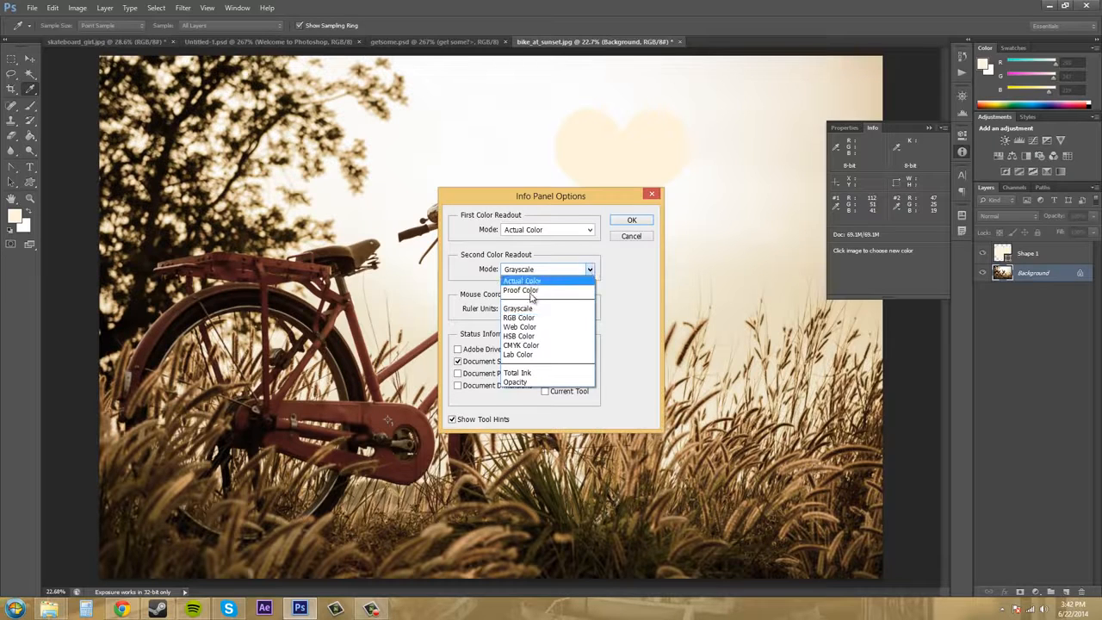
key(Escape)
click(543, 352)
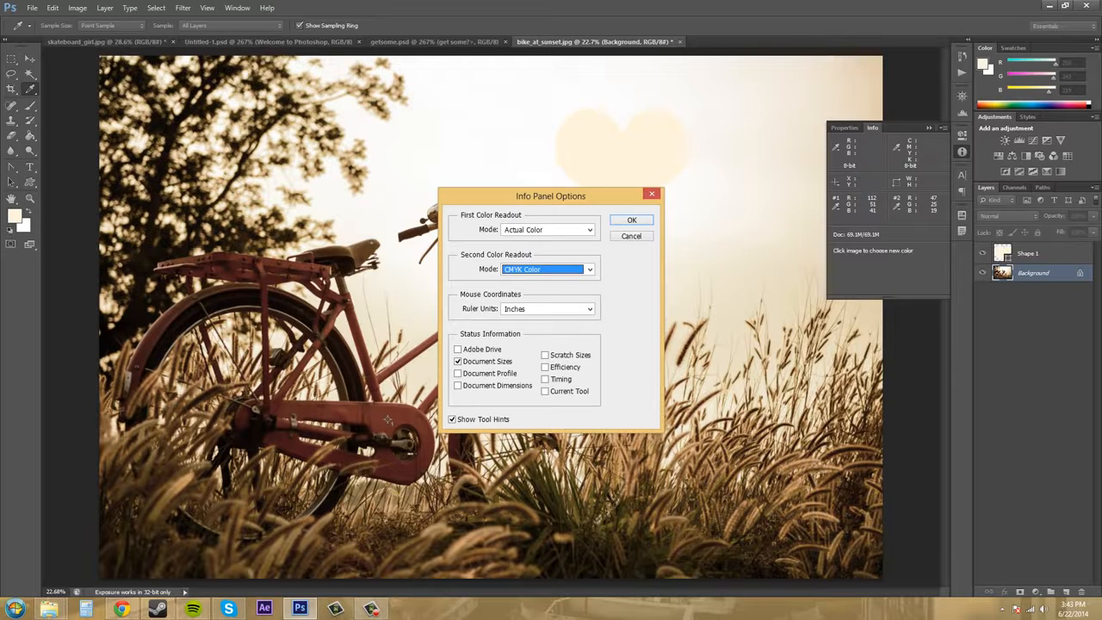
Keep the ruler units at Inches, enable Current Tool in the status information, and apply the Info panel options.
click(583, 309)
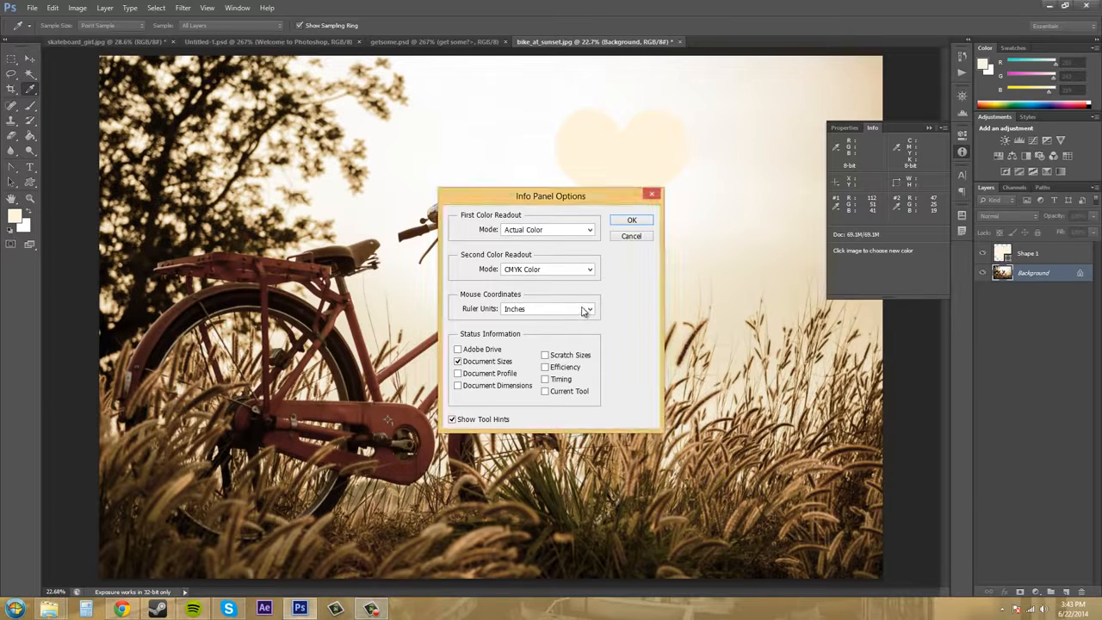
click(584, 310)
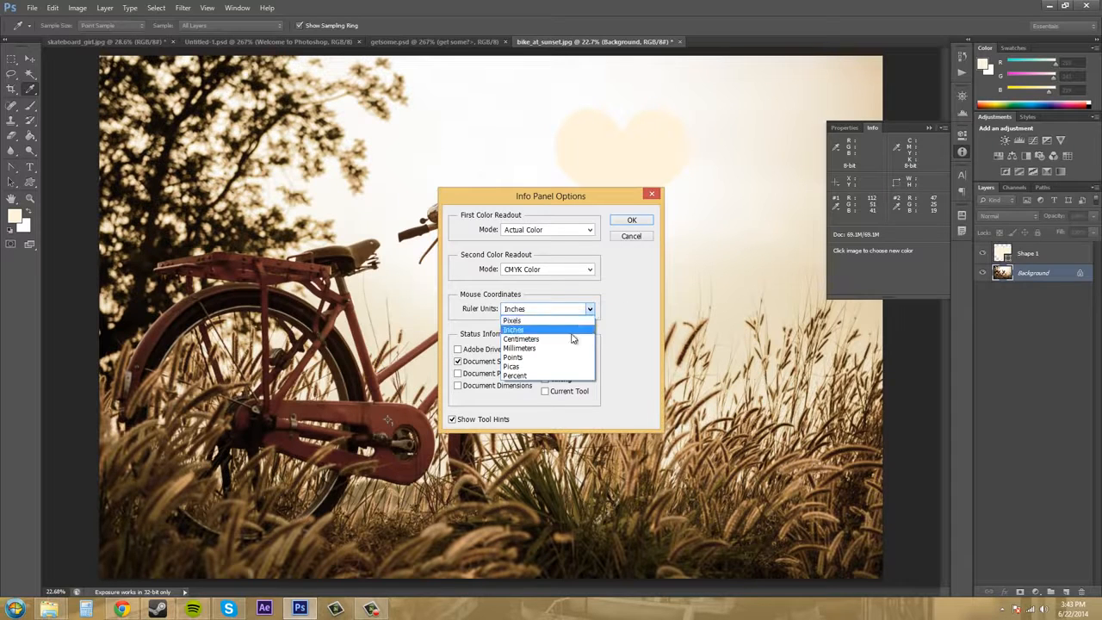
click(572, 332)
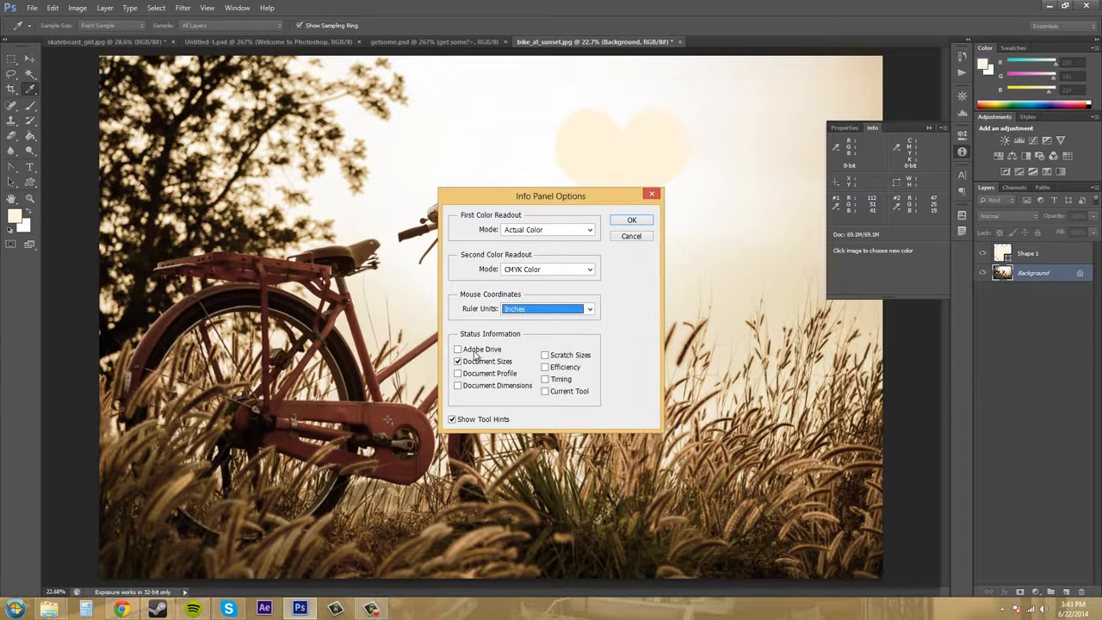
click(459, 375)
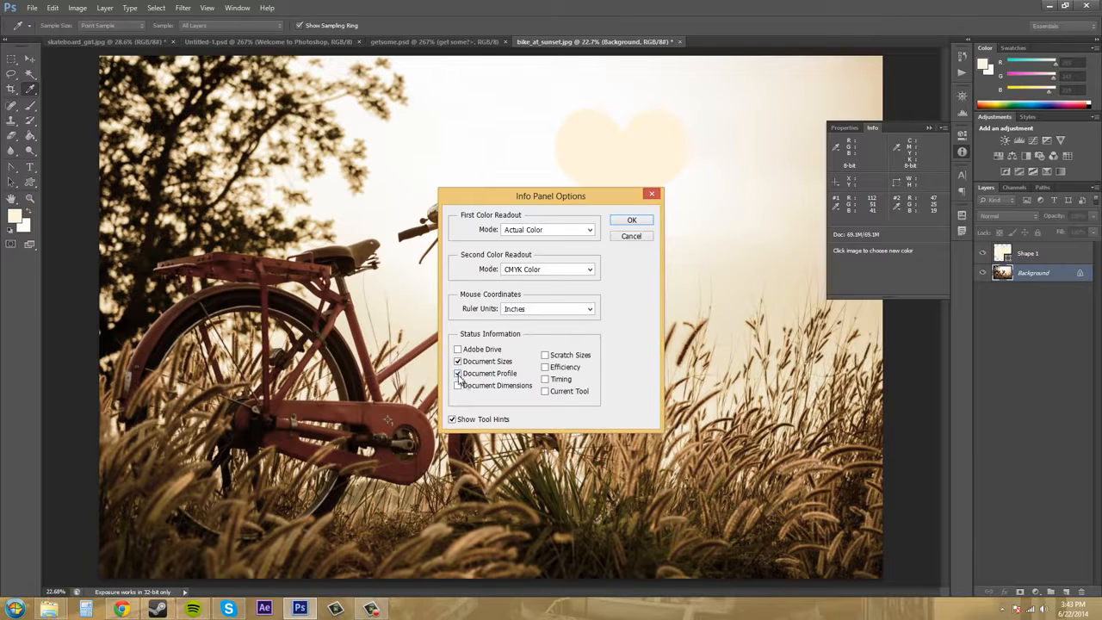
click(459, 374)
click(546, 393)
click(630, 221)
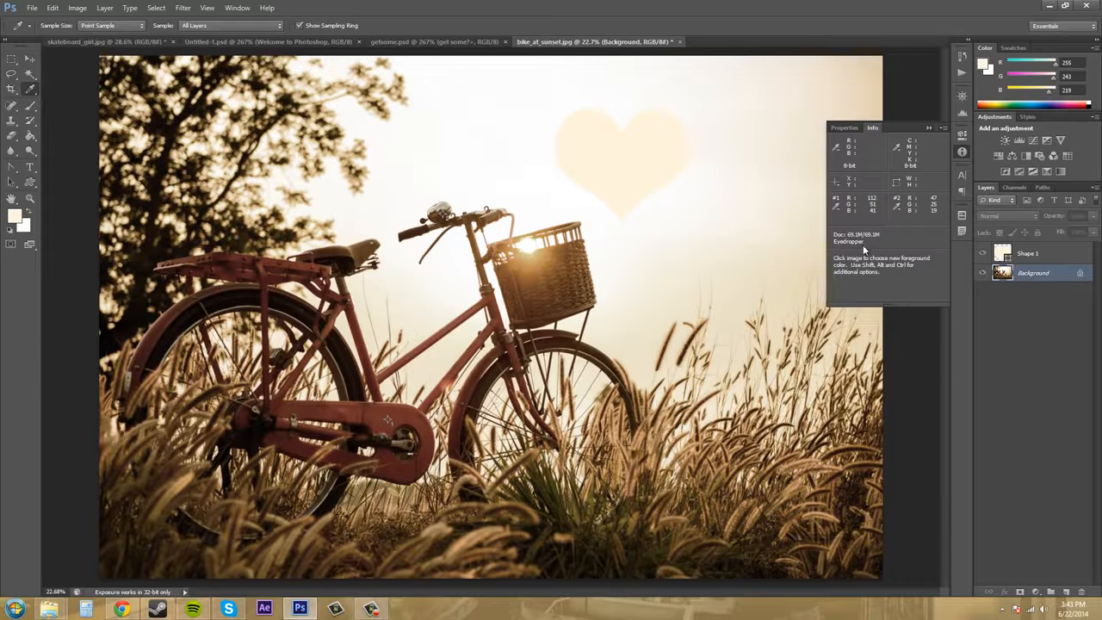
Switch to the Type tool to check the current-tool readout in the Info panel.
click(30, 168)
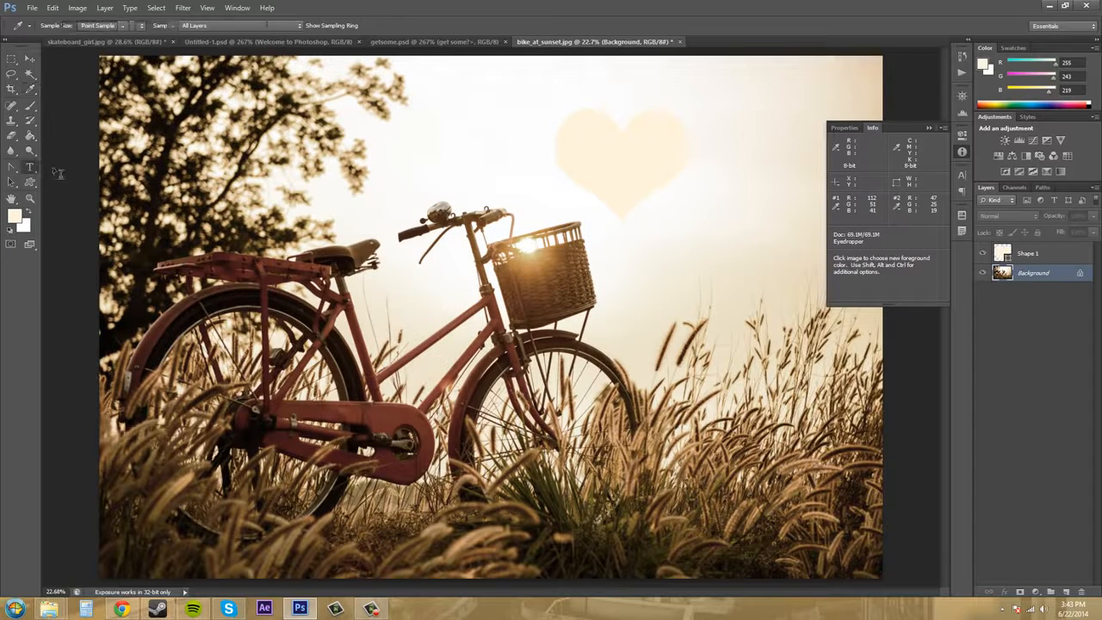